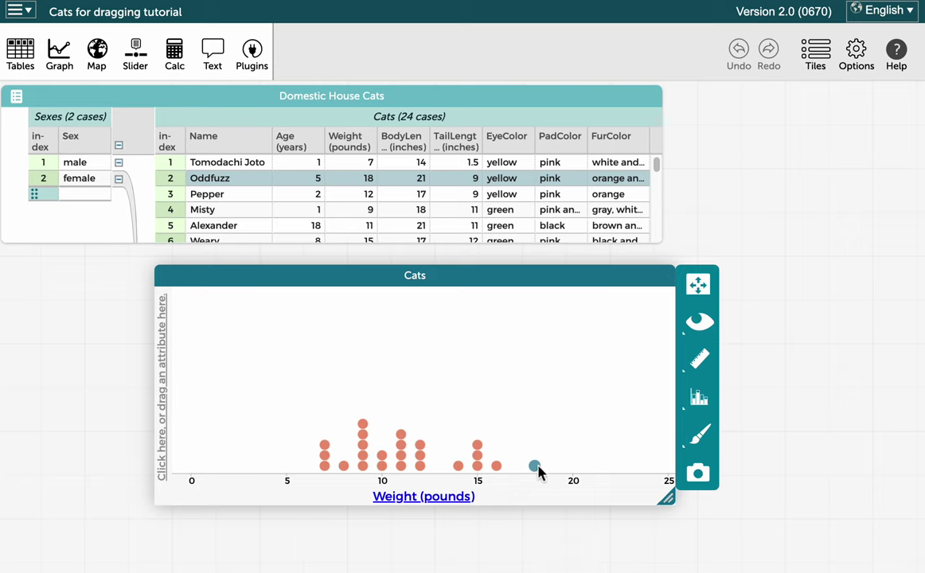
Show Oddfuzz's data tip on the 18-pound dot of the Weight dot plot
mouse_move(539, 473)
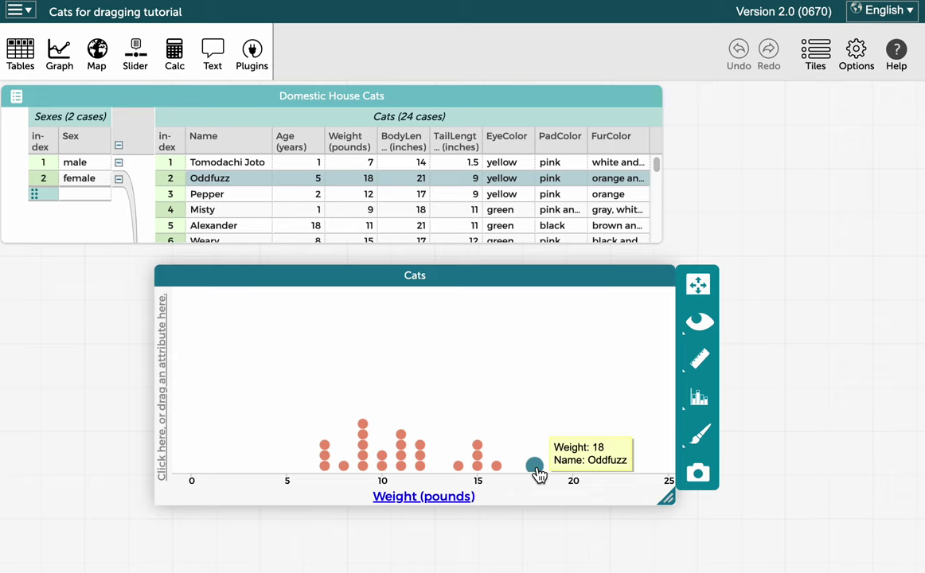
left_click_drag(539, 474, 560, 471)
left_click_drag(560, 472, 588, 471)
left_click_drag(588, 470, 534, 466)
Add the mean line and a one-standard-deviation band to the Weight dot plot
left_click(704, 362)
left_click(746, 321)
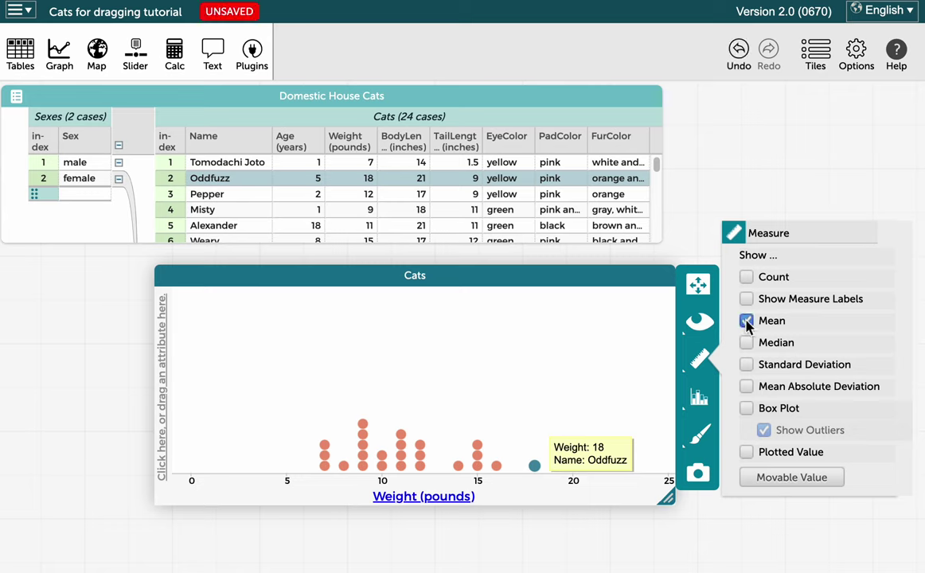
left_click(746, 364)
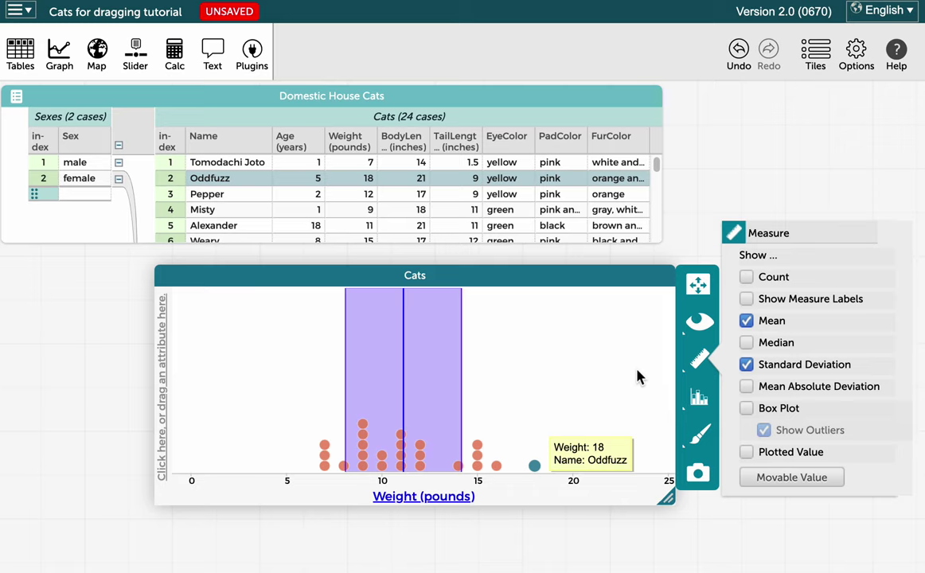
left_click_drag(303, 436, 234, 475)
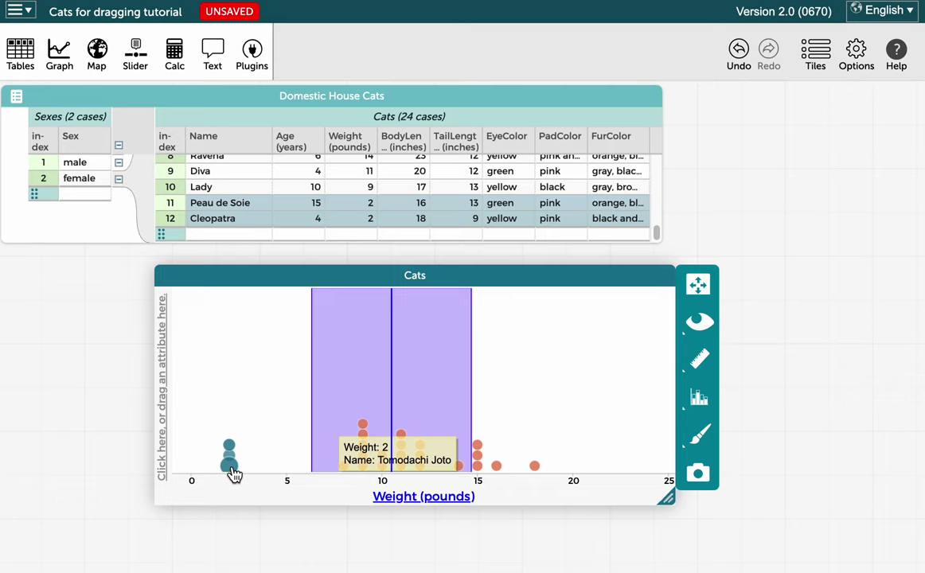
left_click_drag(234, 475, 233, 474)
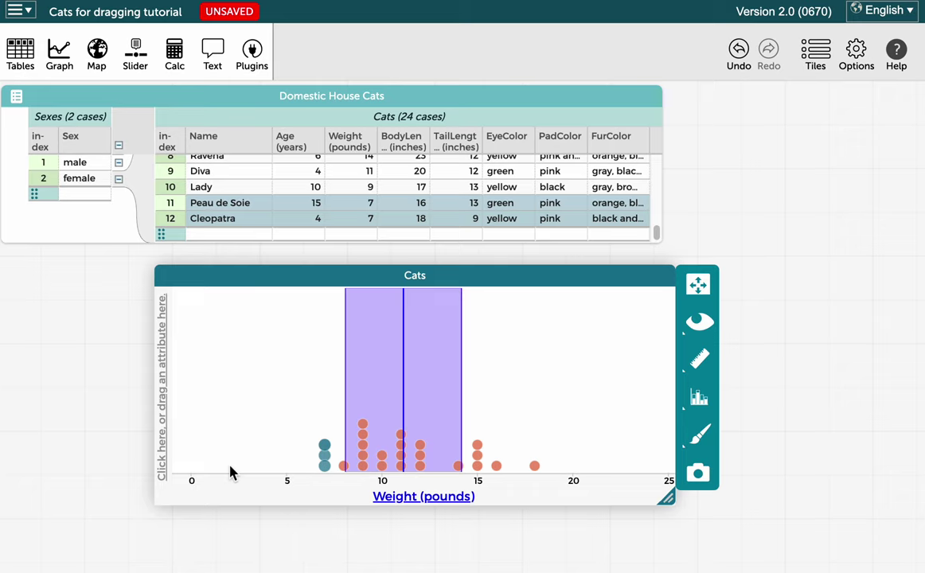
Label the mean (11.13) and ±1 SD (3.04 pounds), then drag the selected cats lighter and undo
left_click(700, 360)
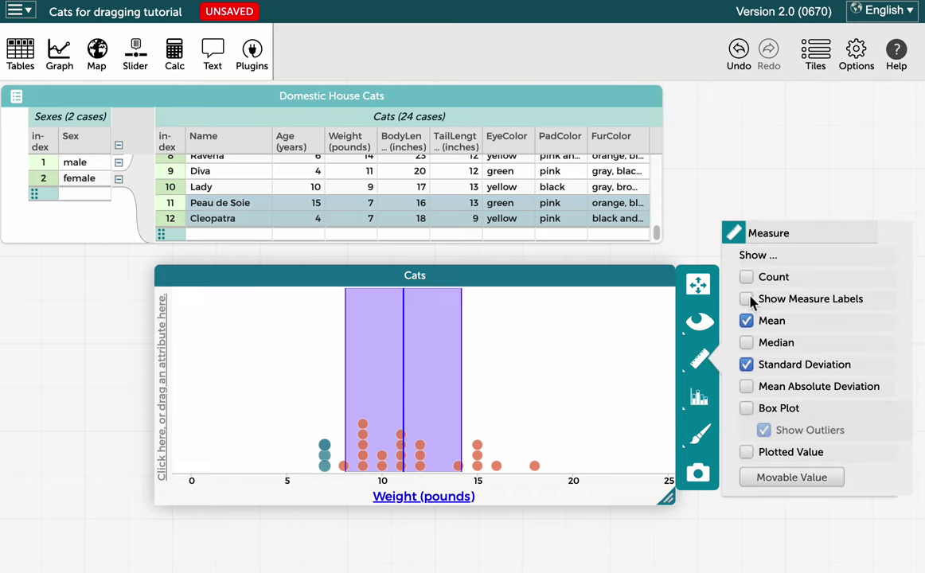
left_click(747, 299)
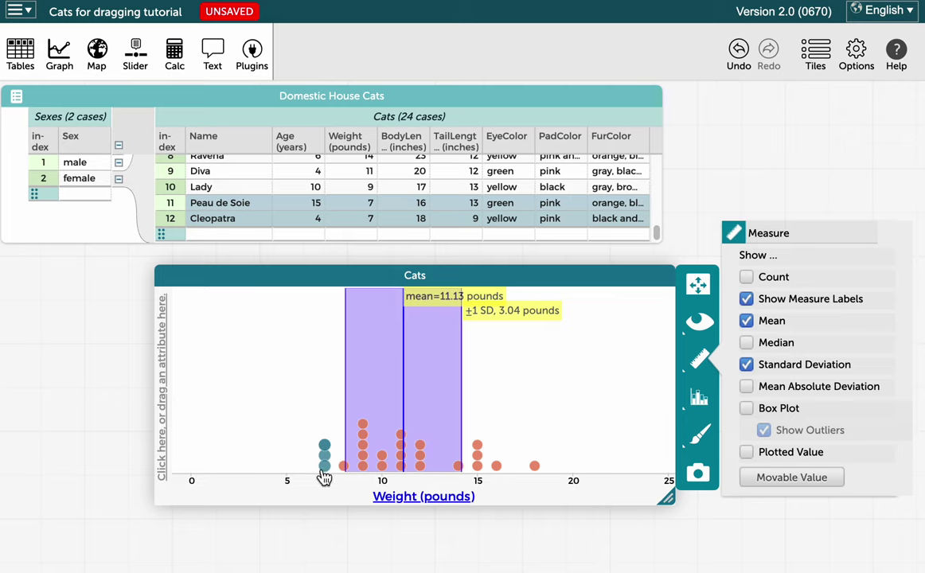
left_click_drag(326, 476, 232, 478)
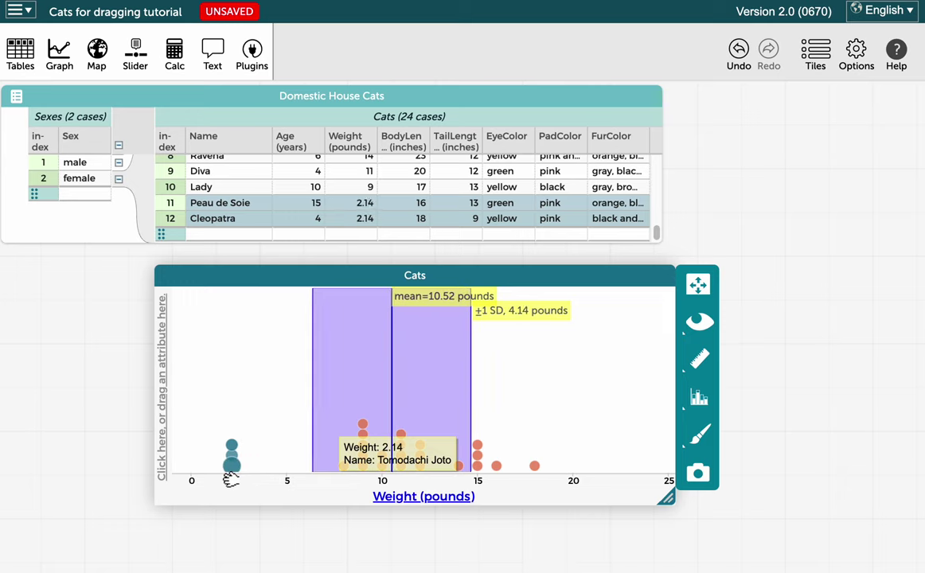
key("ctrl+z")
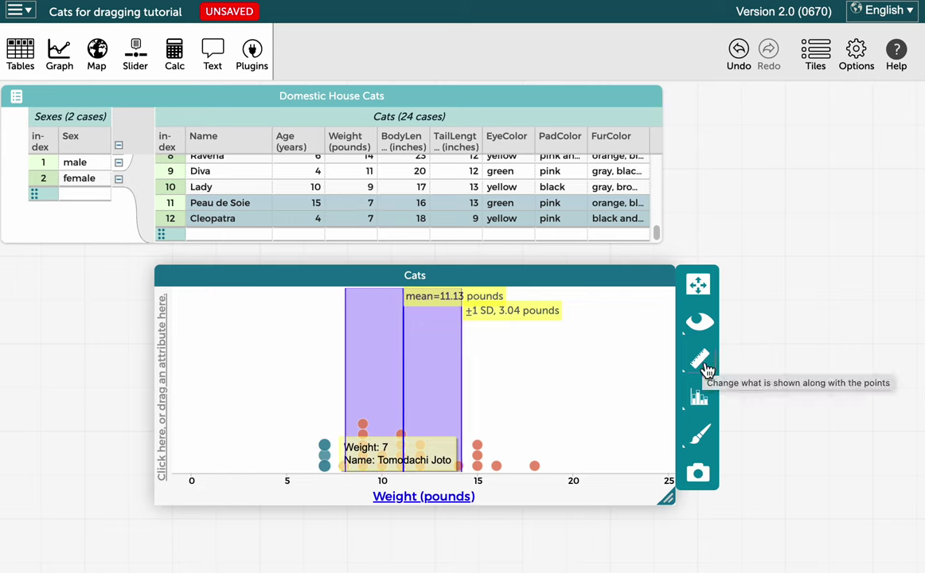
Hide the measure labels, mean line and standard deviation band
left_click(701, 362)
left_click(746, 299)
left_click(746, 321)
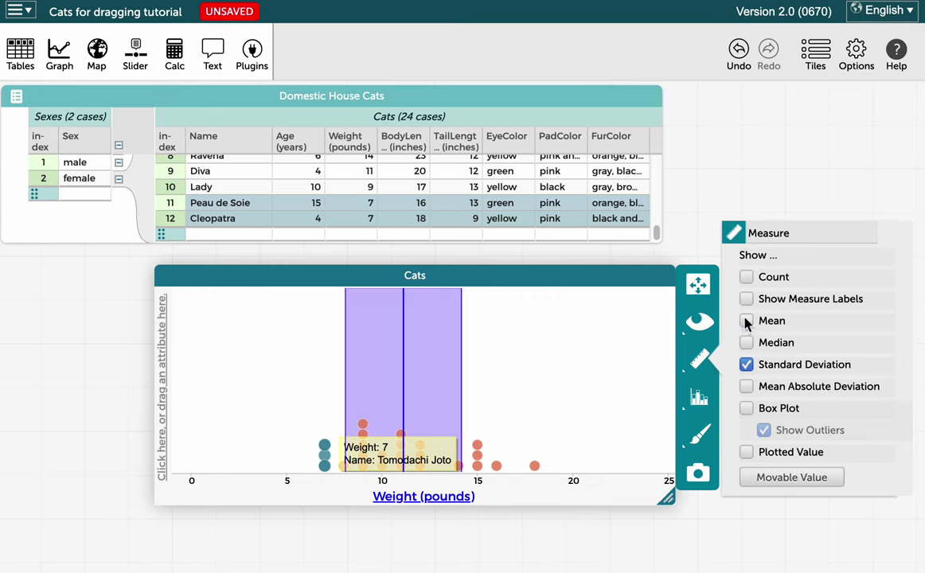
left_click(746, 365)
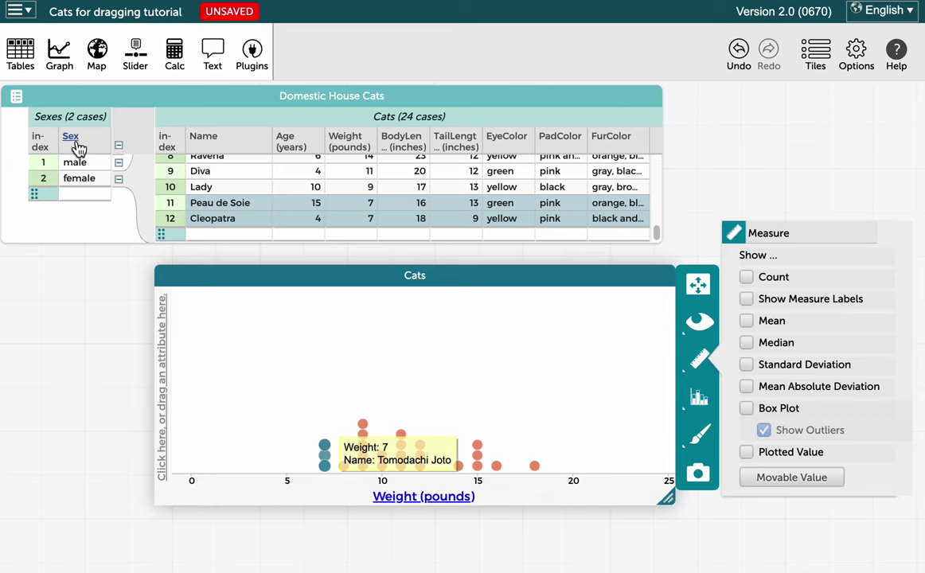
Split the weights by Sex on the vertical axis and show a box plot for each sex
left_click_drag(72, 137, 159, 340)
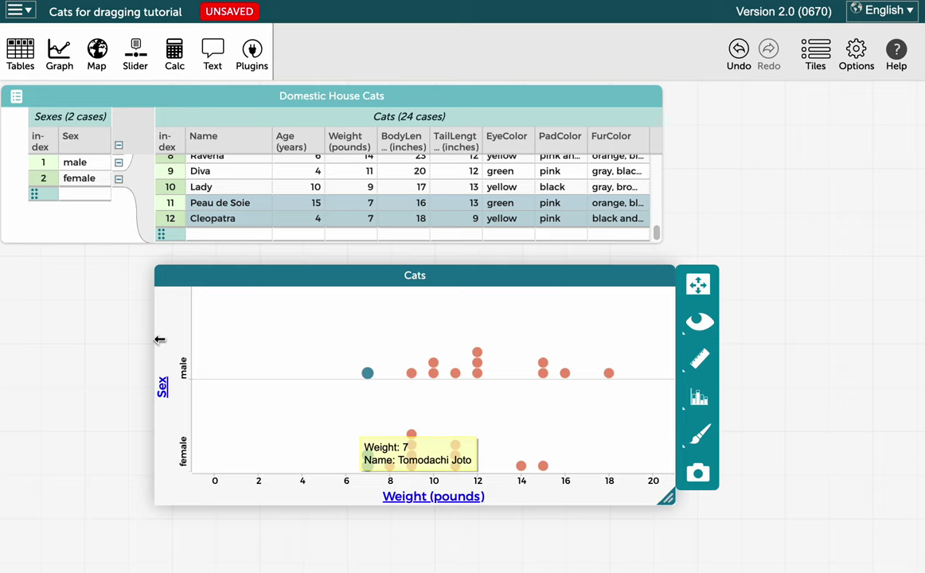
left_click(601, 405)
left_click(700, 363)
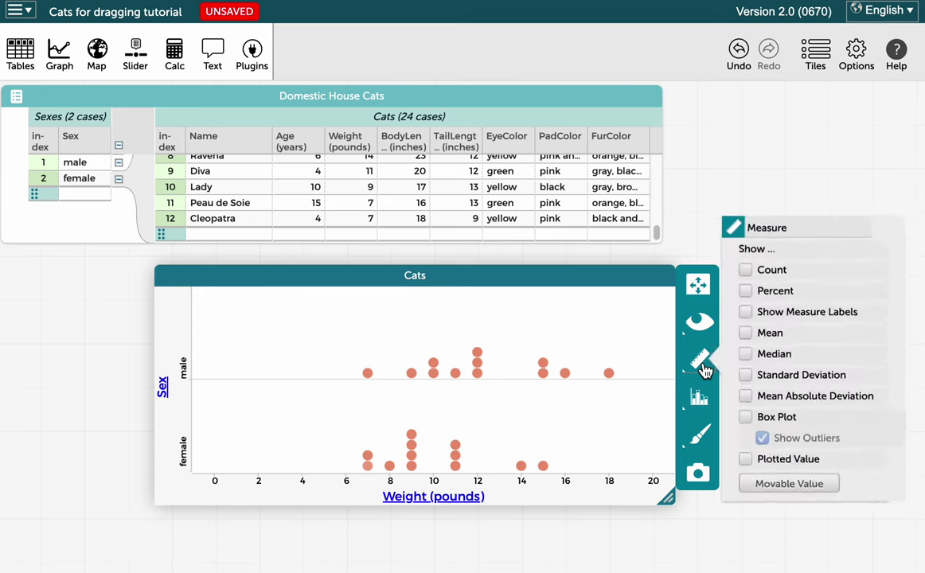
left_click(746, 420)
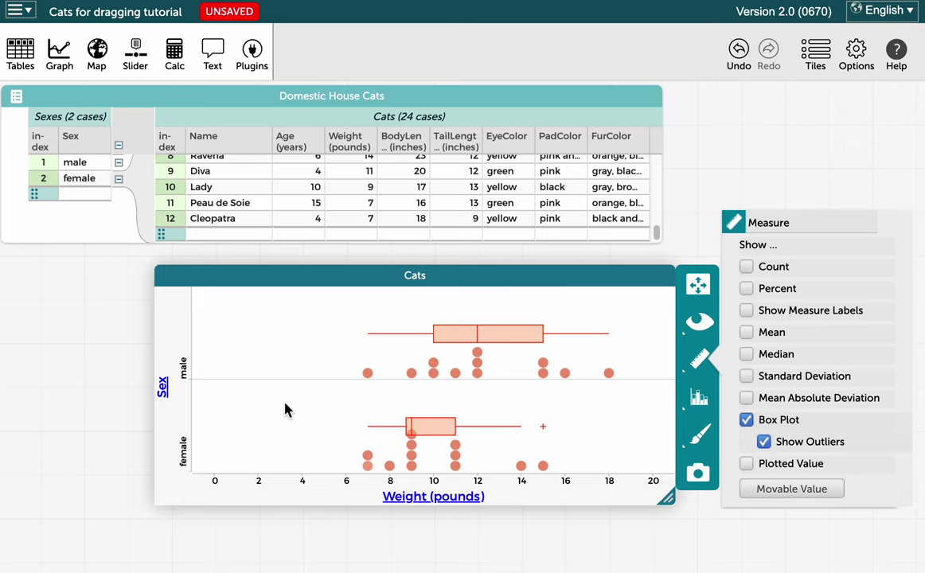
left_click(367, 375)
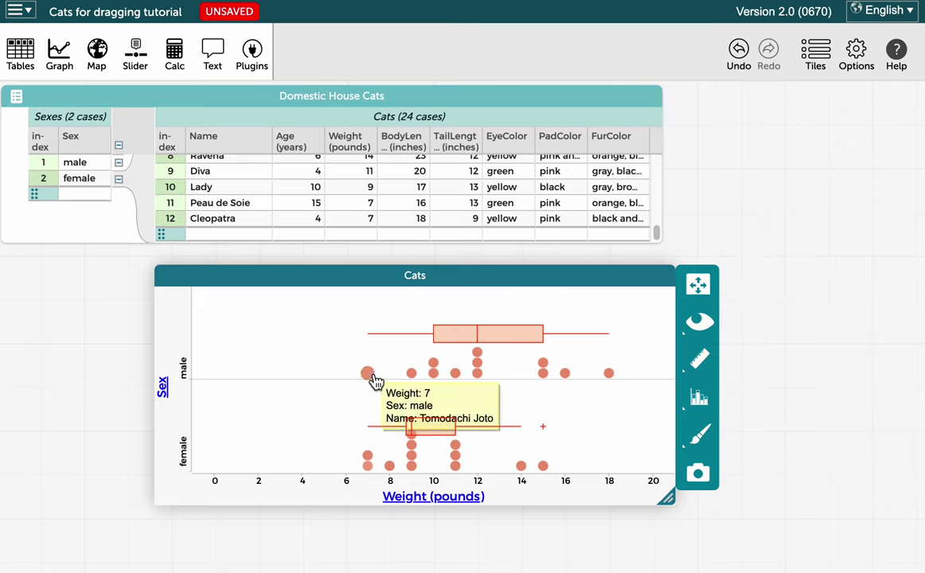
left_click(367, 375)
mouse_move(368, 459)
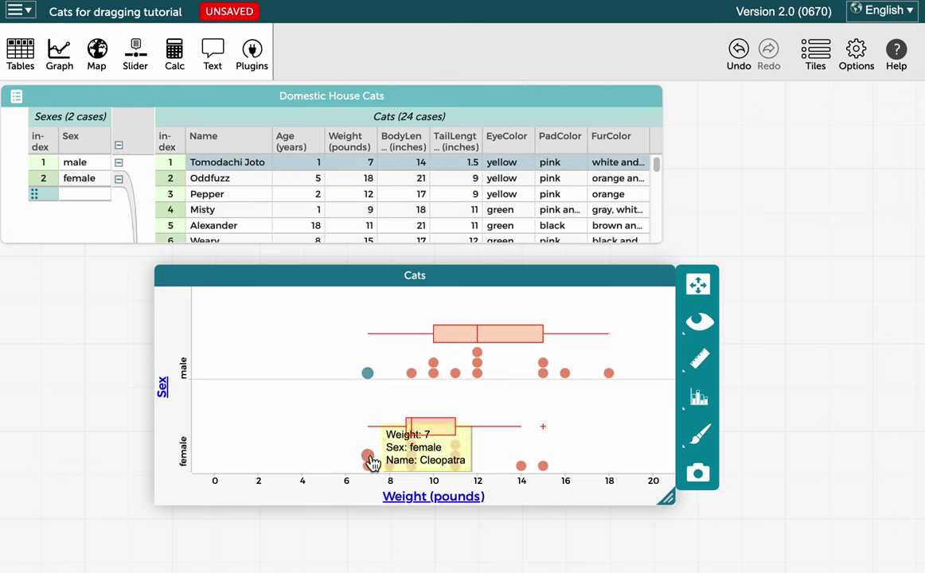
left_click(368, 459, "shift")
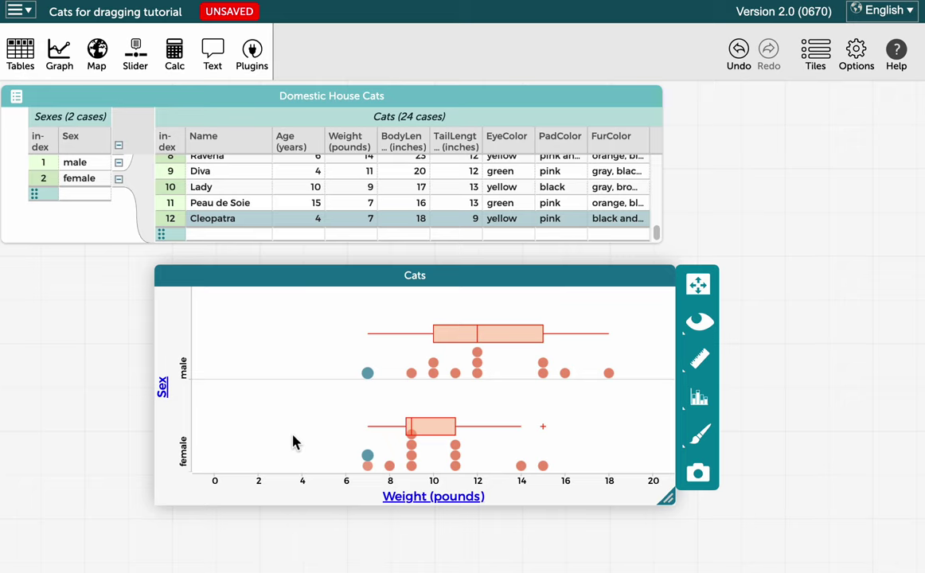
mouse_move(372, 462)
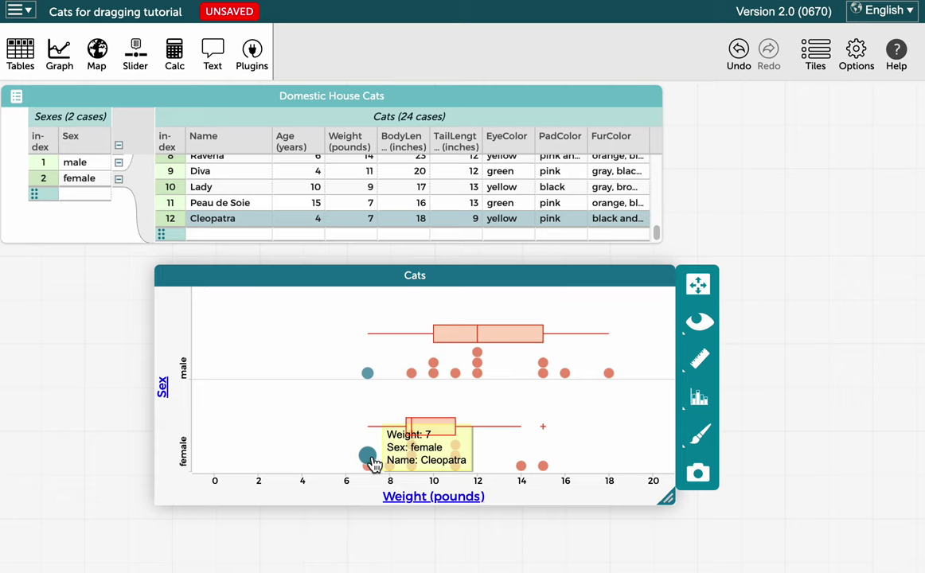
left_click_drag(373, 463, 336, 466)
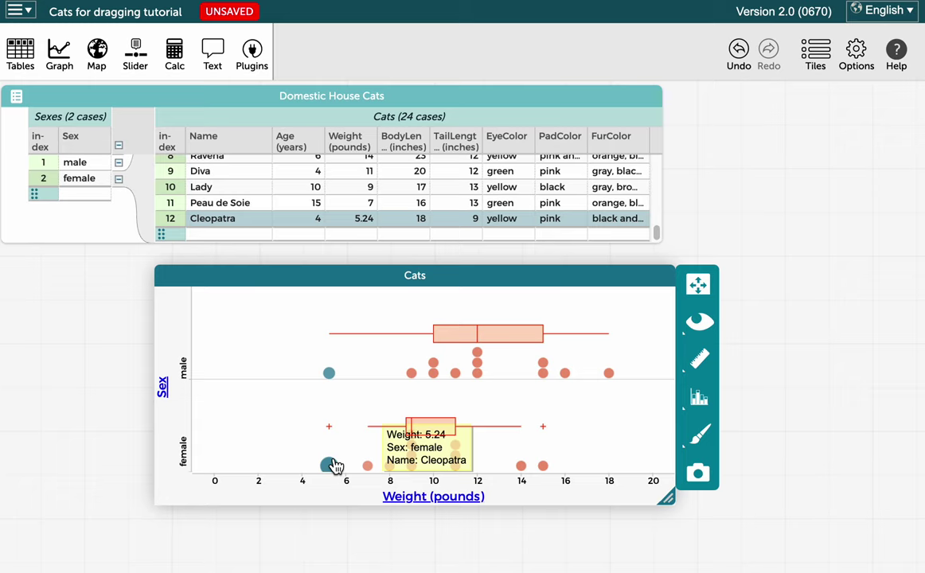
left_click_drag(335, 466, 273, 473)
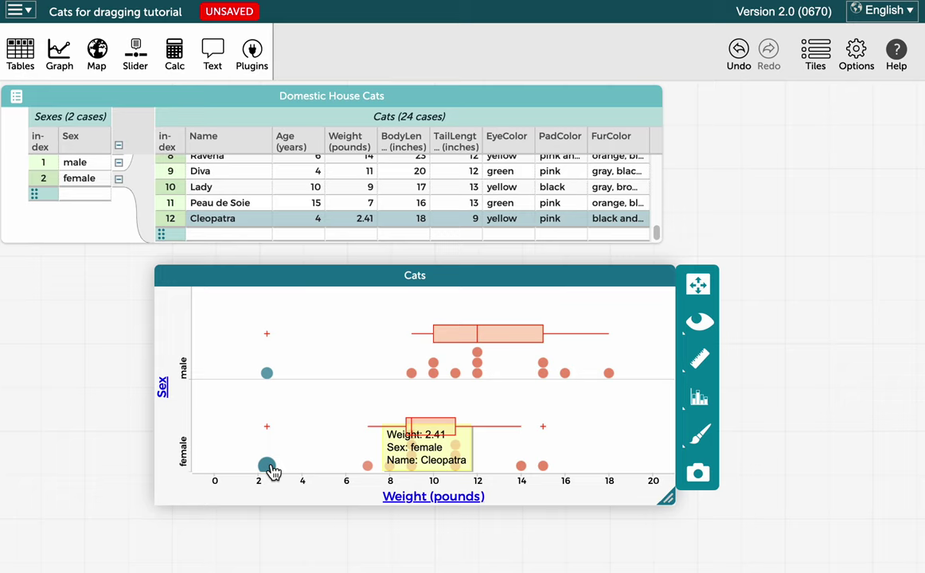
left_click_drag(271, 472, 269, 470)
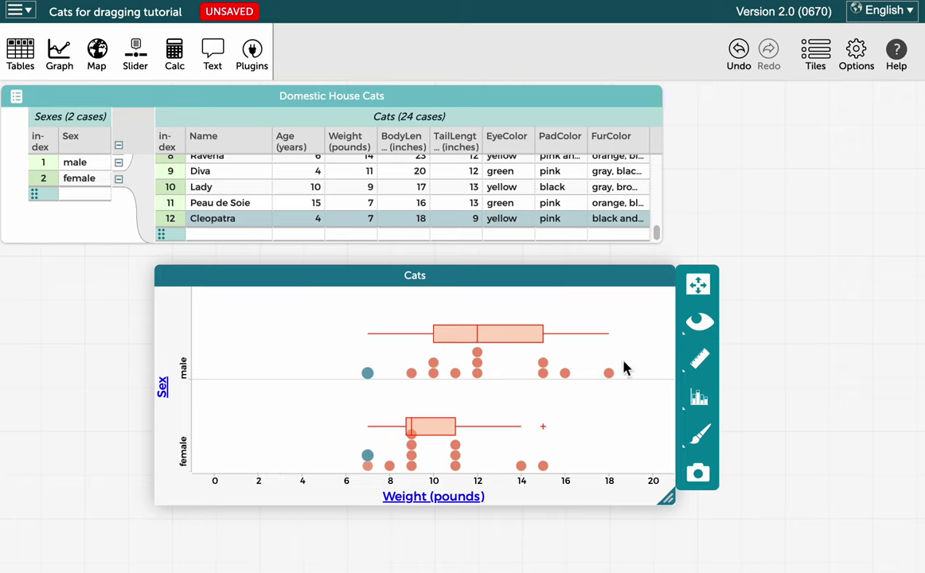
Remove the box plots and the Sex axis, then plot BodyLength against Weight
left_click(699, 362)
left_click(747, 419)
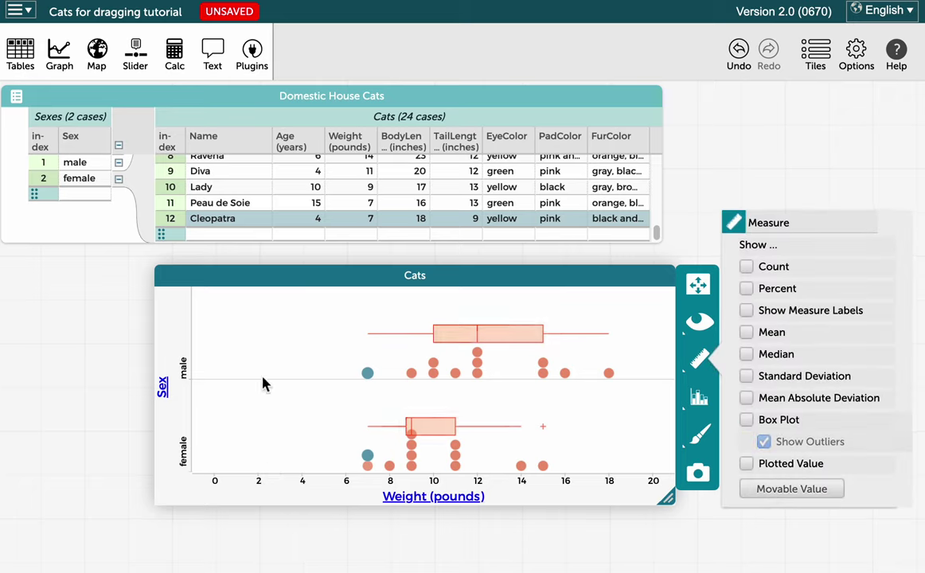
left_click(162, 388)
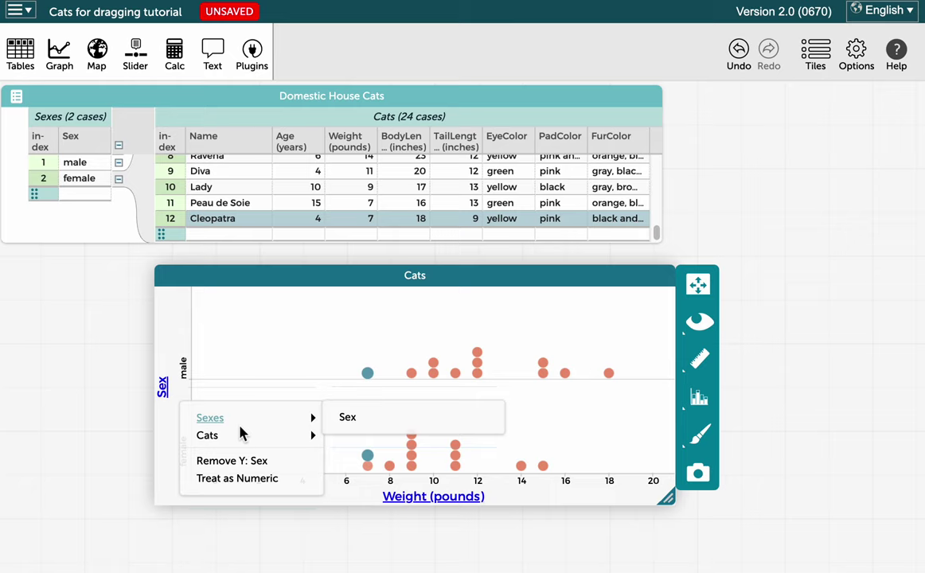
left_click(253, 462)
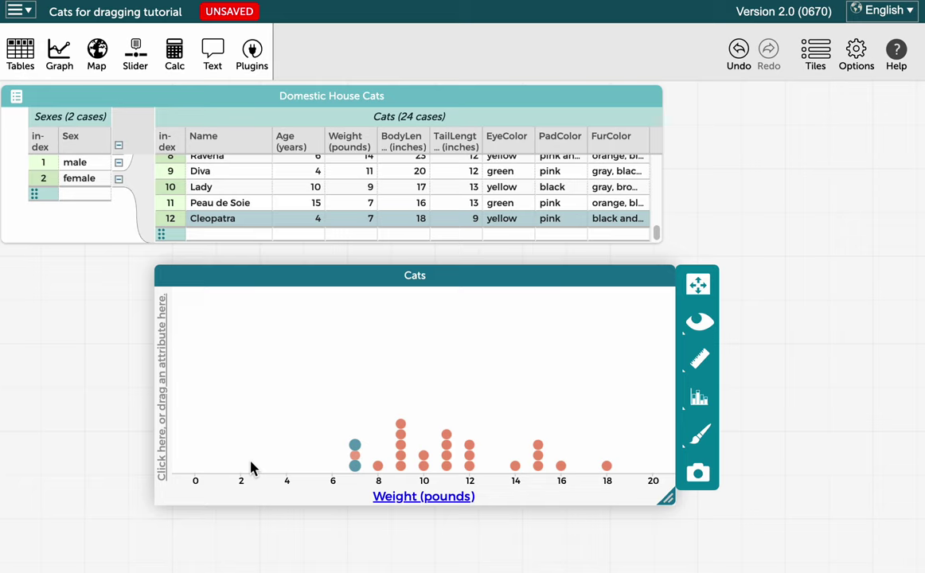
left_click_drag(398, 143, 166, 343)
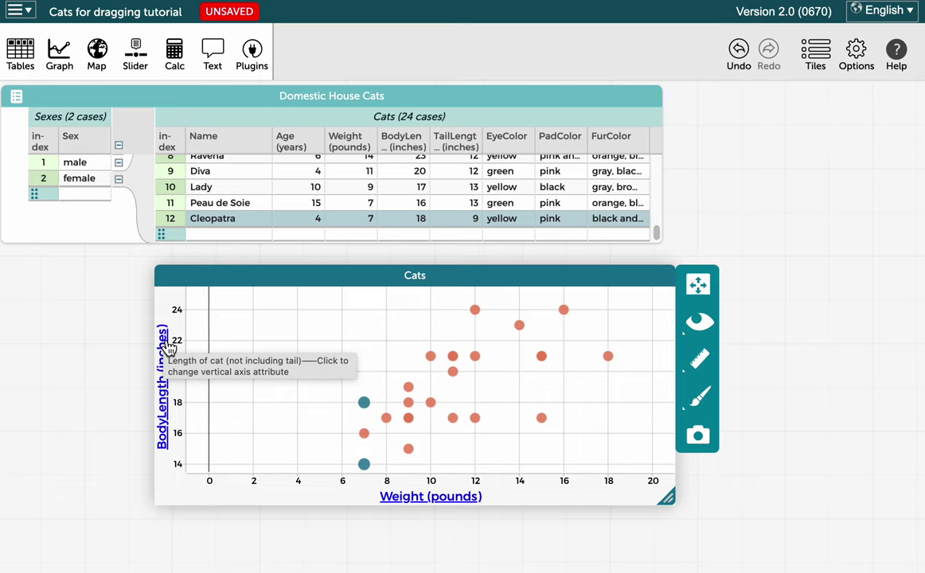
Add a least squares line (0.577 inches/pound, 12.66 inches, r² = 0.412) and nudge Cleopatra's point
left_click(310, 326)
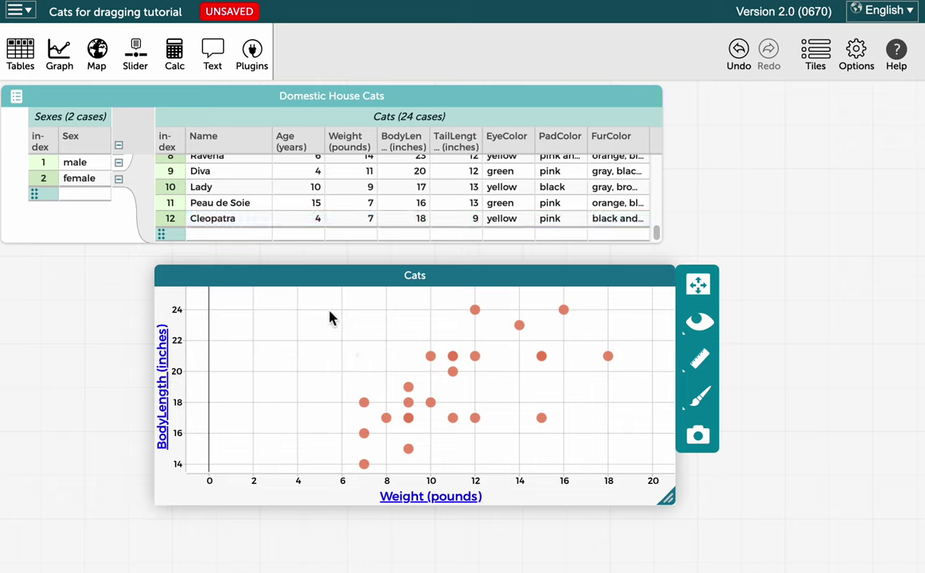
left_click(698, 360)
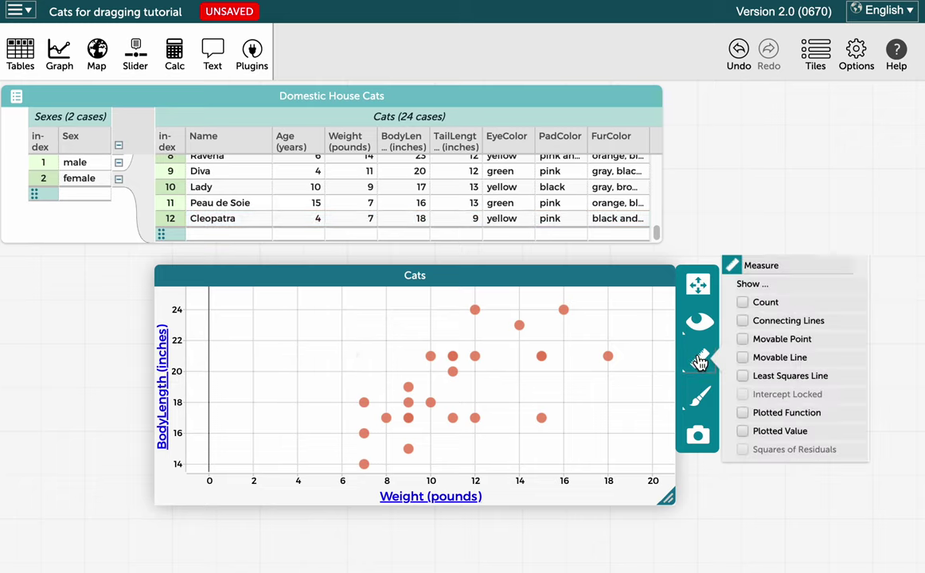
left_click(746, 381)
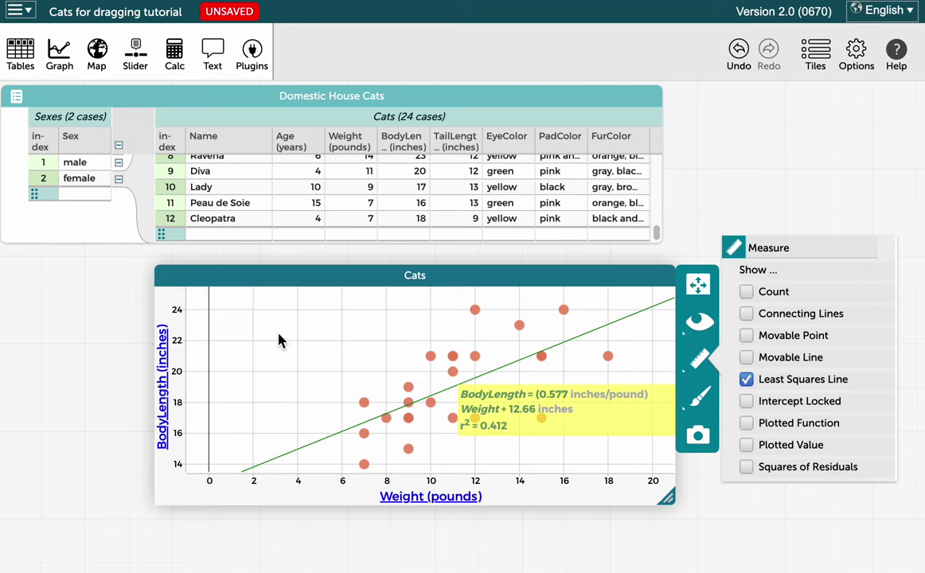
left_click_drag(367, 413, 244, 362)
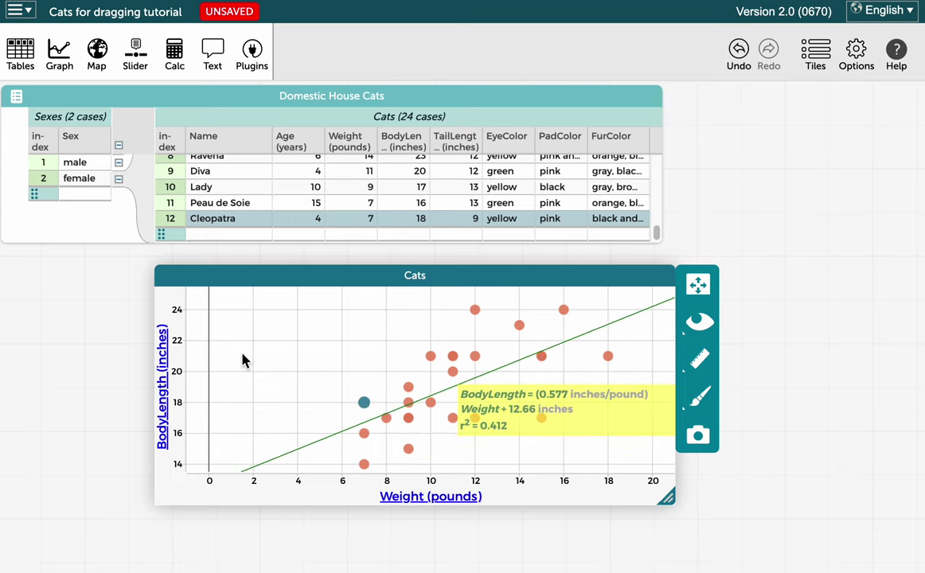